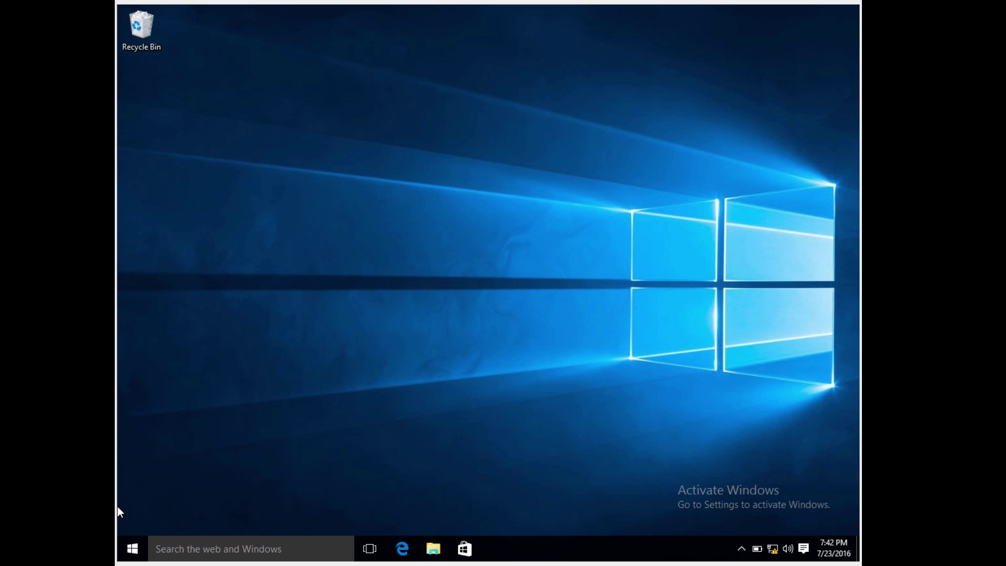
Run Notepad as administrator from Start > All apps > Windows Accessories
click(132, 547)
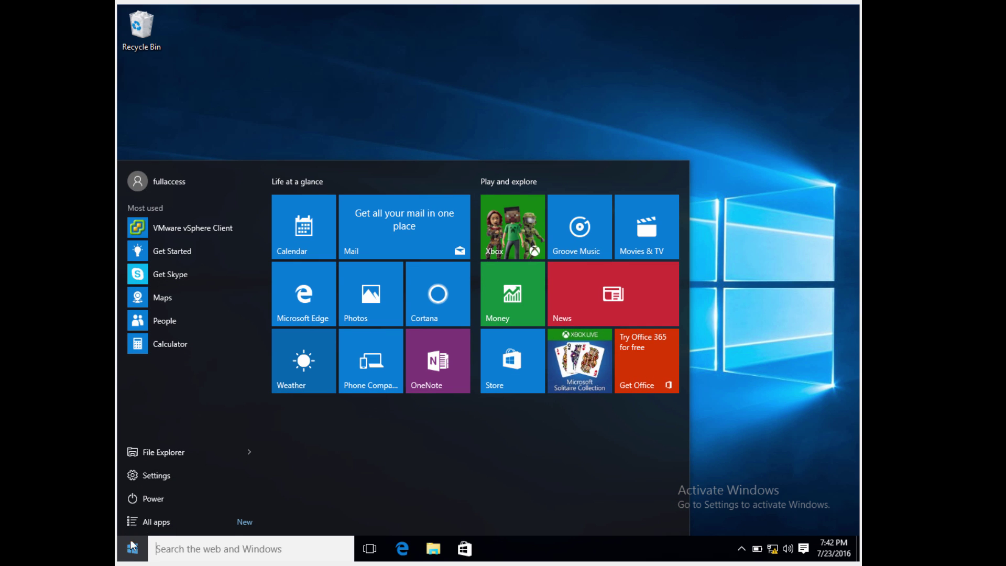
click(150, 522)
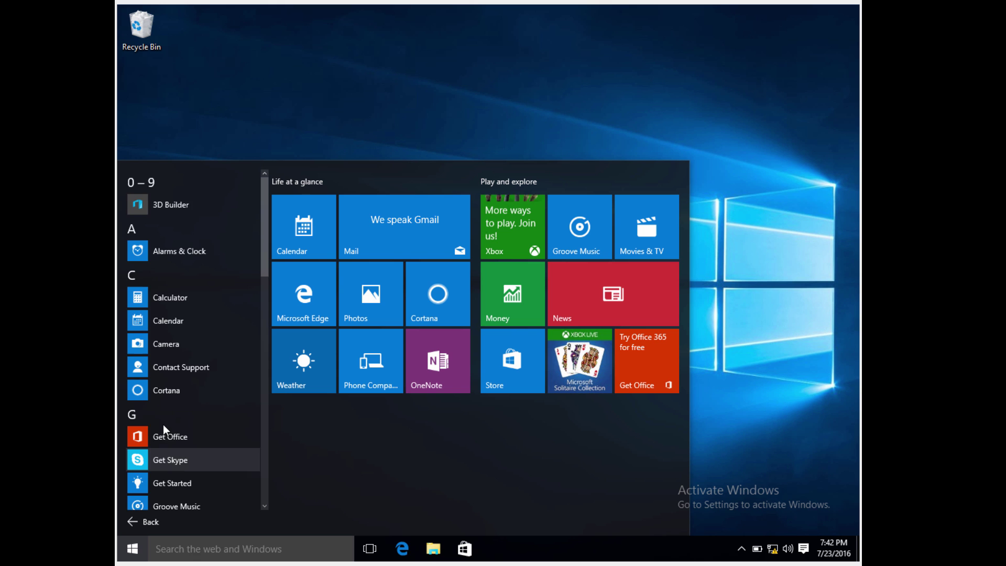
scroll(162, 423, down, 10)
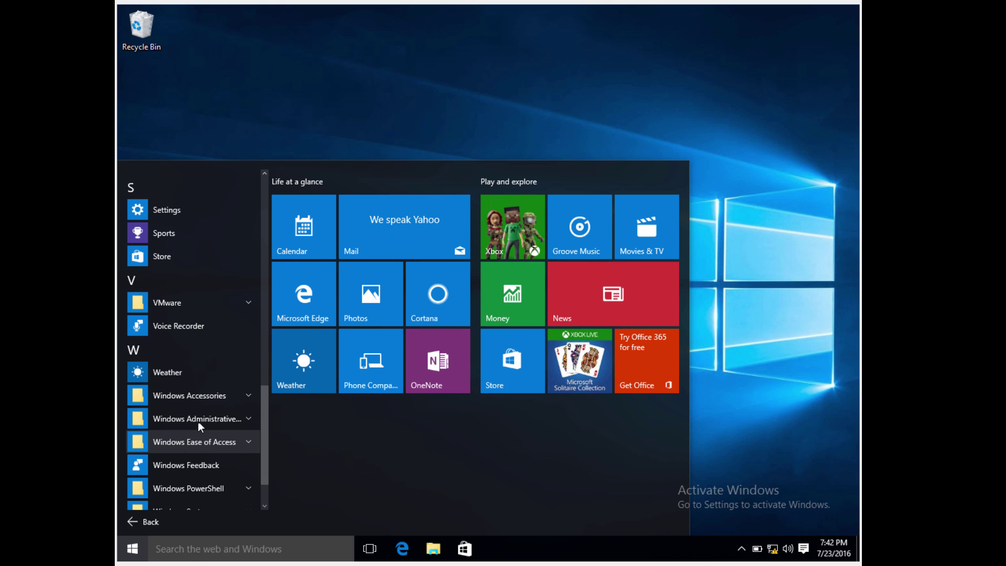
click(204, 401)
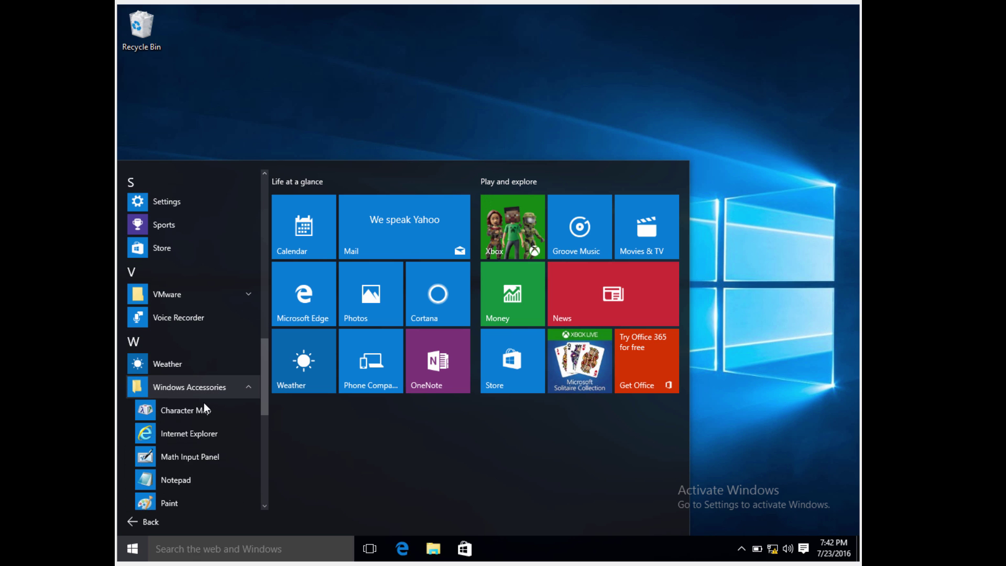
right_click(184, 438)
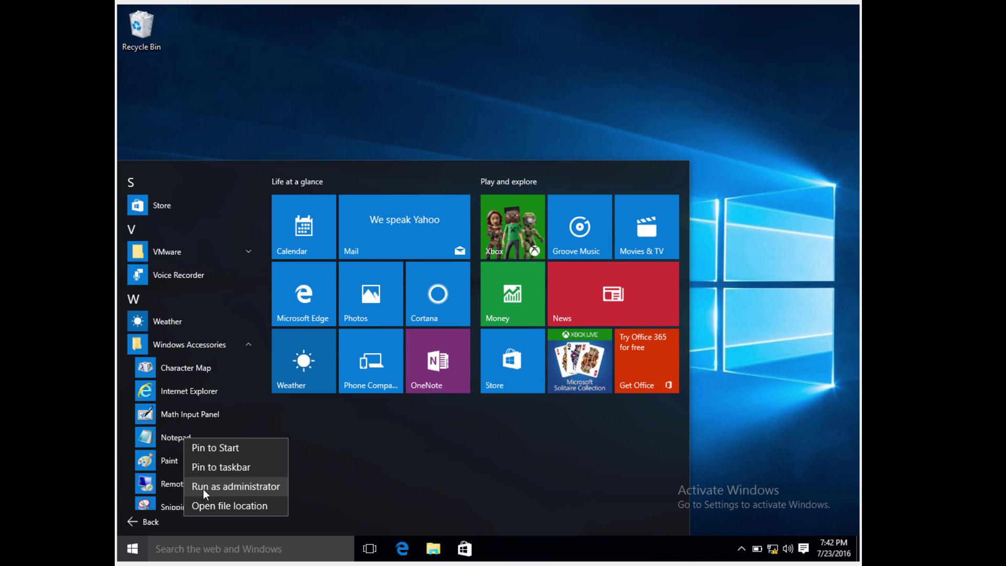
click(203, 489)
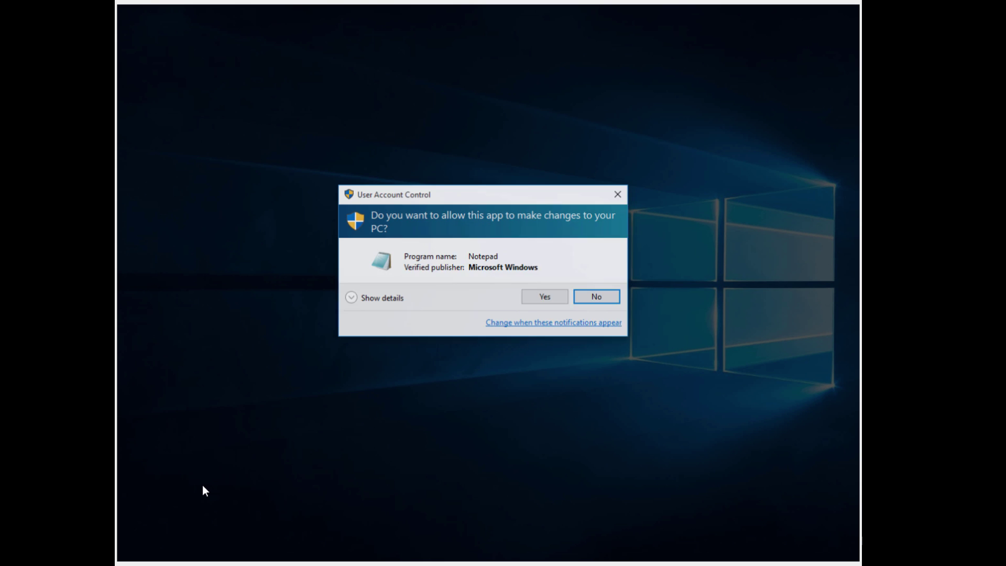
Approve the elevation prompt and bring up Notepad's Open dialog in the System32 folder
click(546, 295)
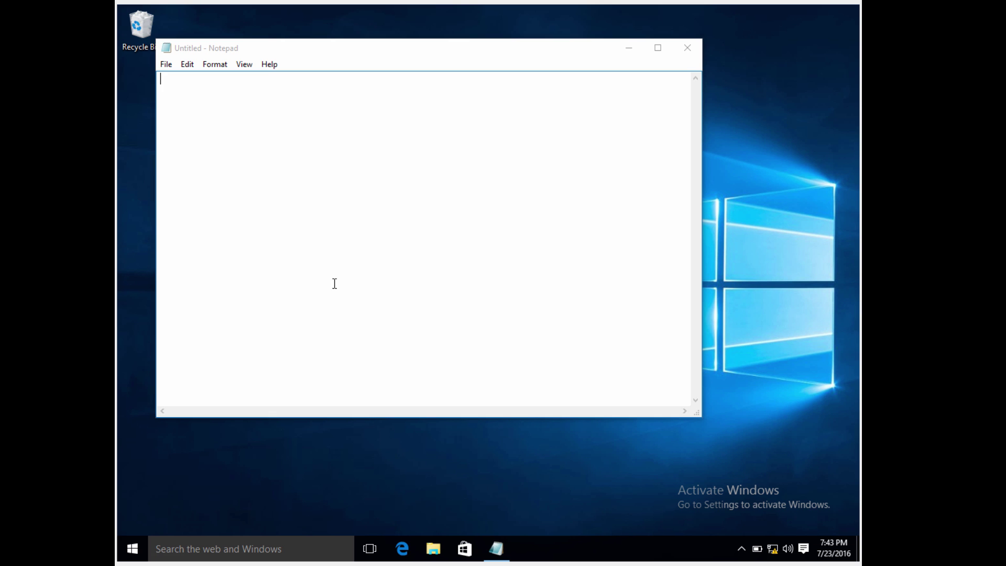
click(165, 64)
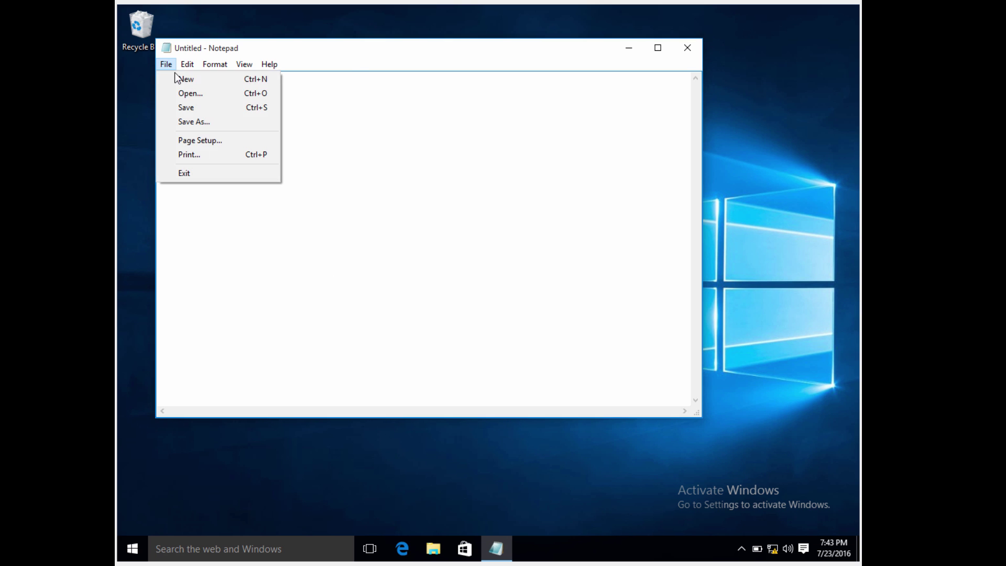
click(119, 228)
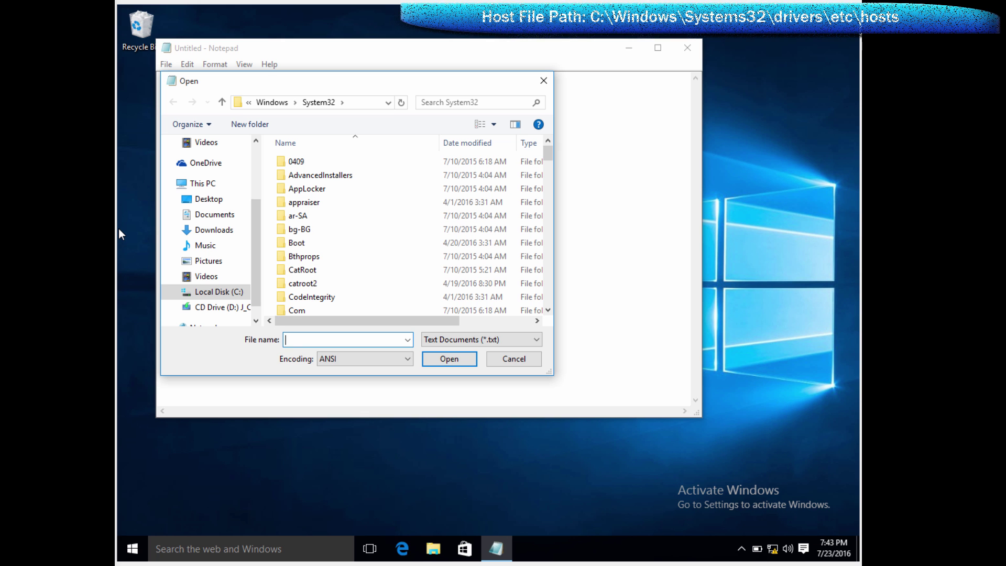
click(389, 102)
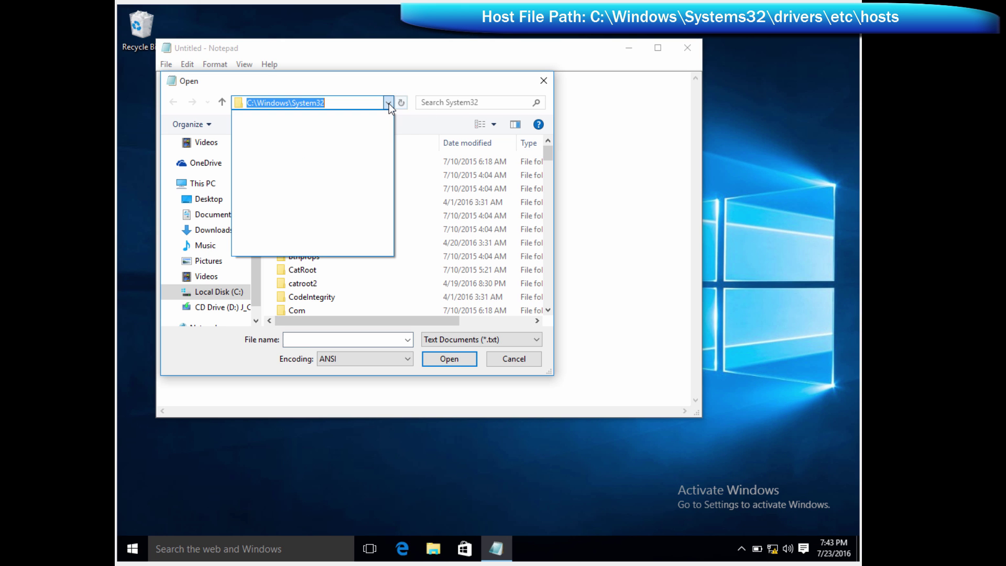
click(344, 104)
click(345, 103)
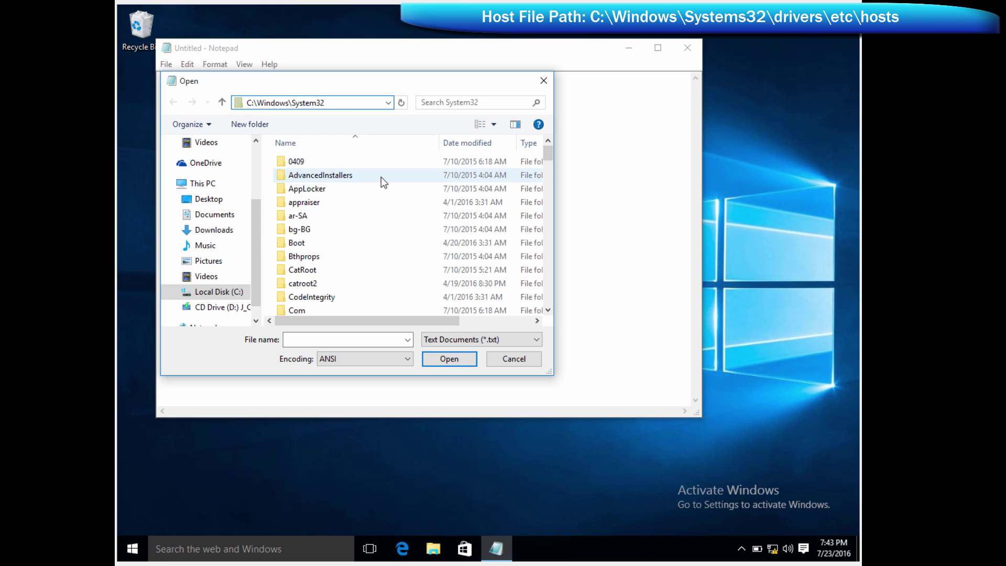
click(316, 258)
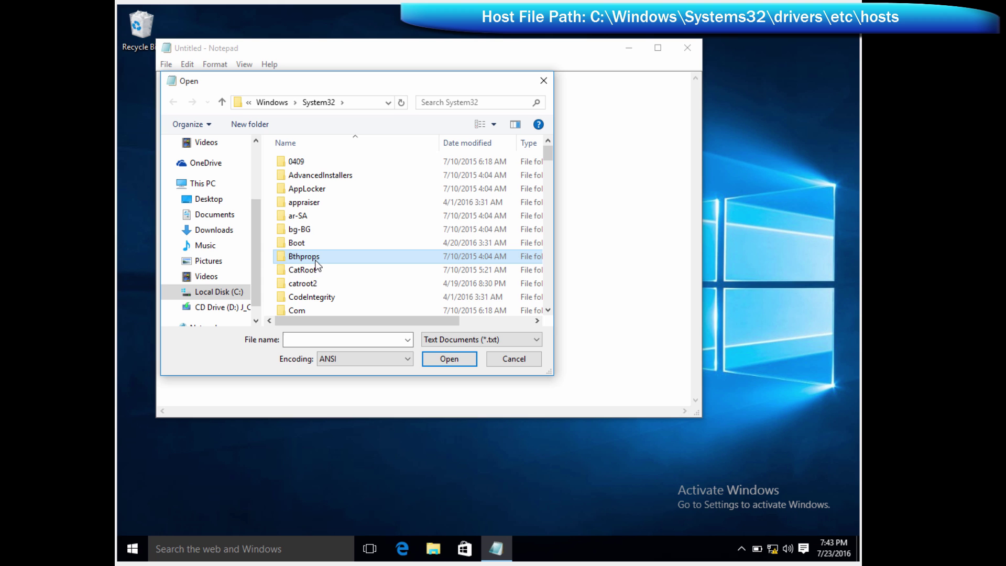
Browse into drivers\etc, switch the filter to All Files, and open hosts
scroll(316, 261, down, 3)
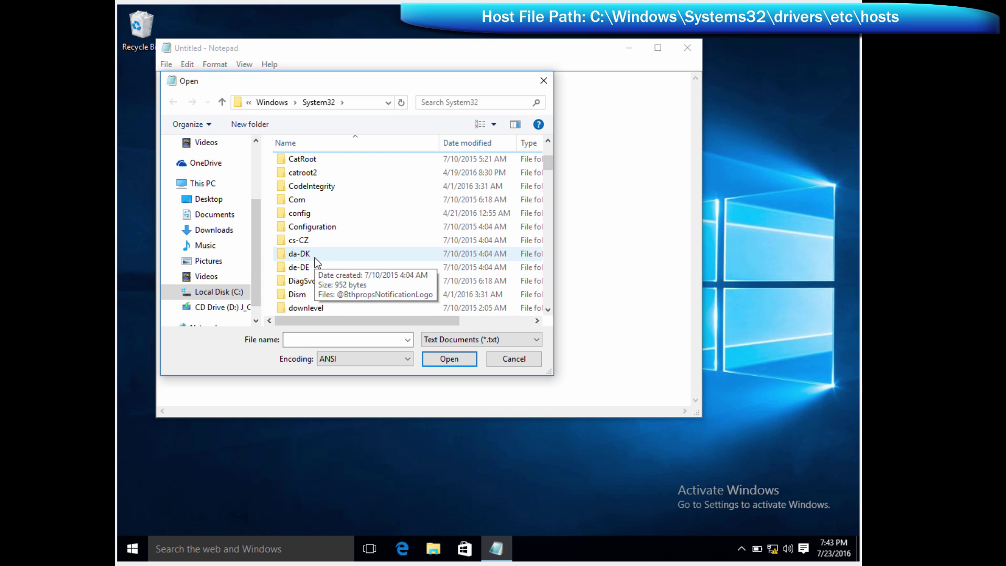
scroll(315, 267, down, 1)
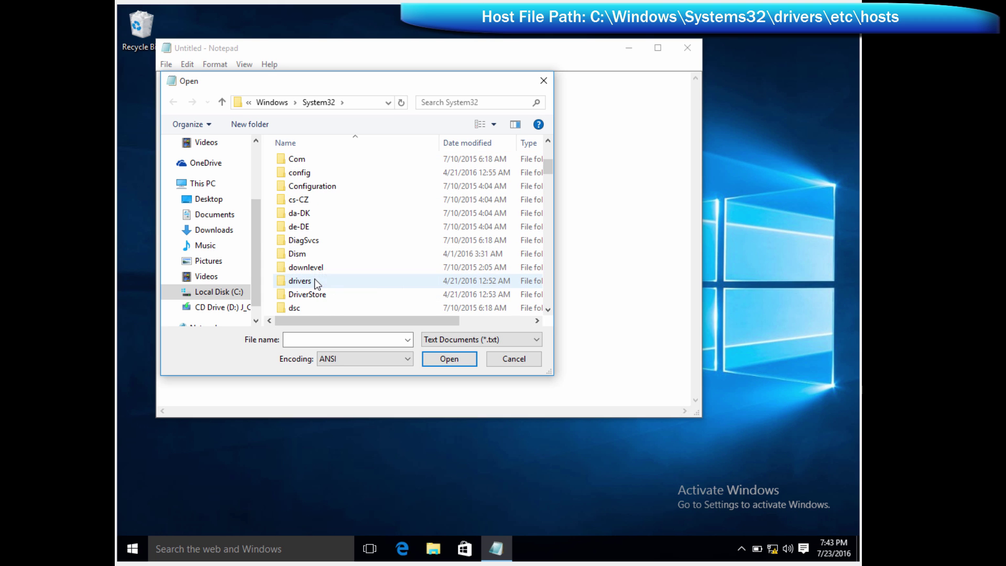
double_click(322, 284)
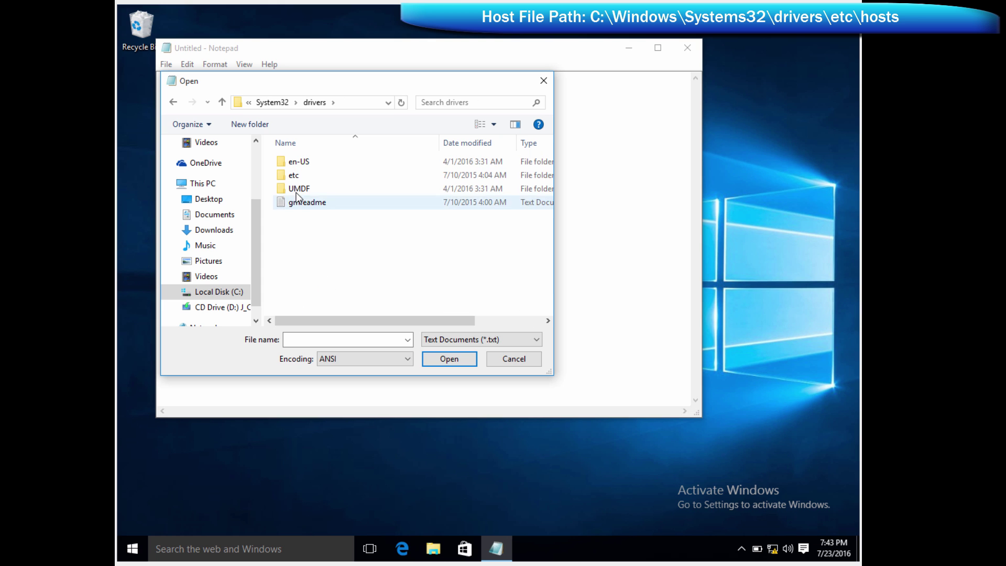
click(296, 178)
double_click(295, 176)
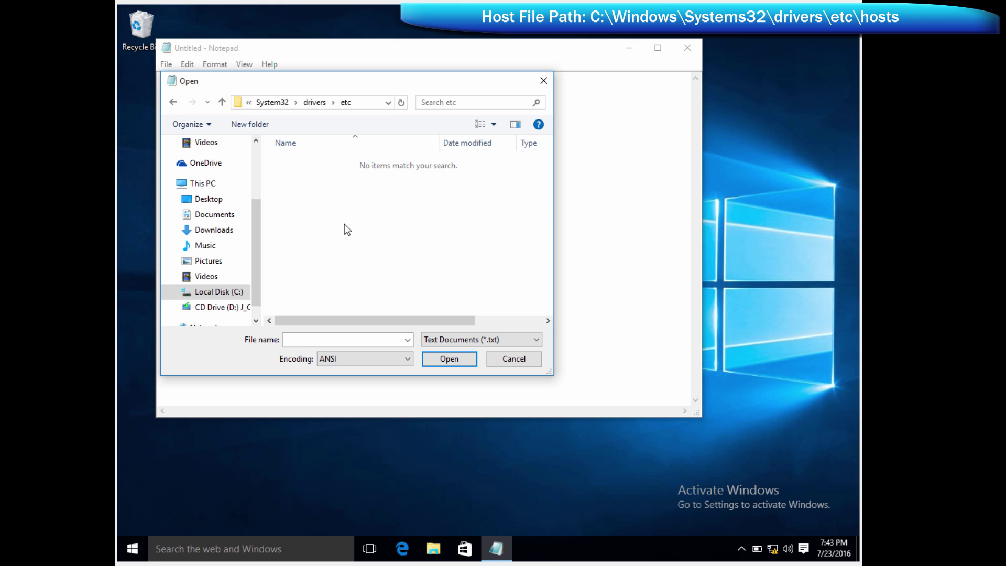
click(487, 338)
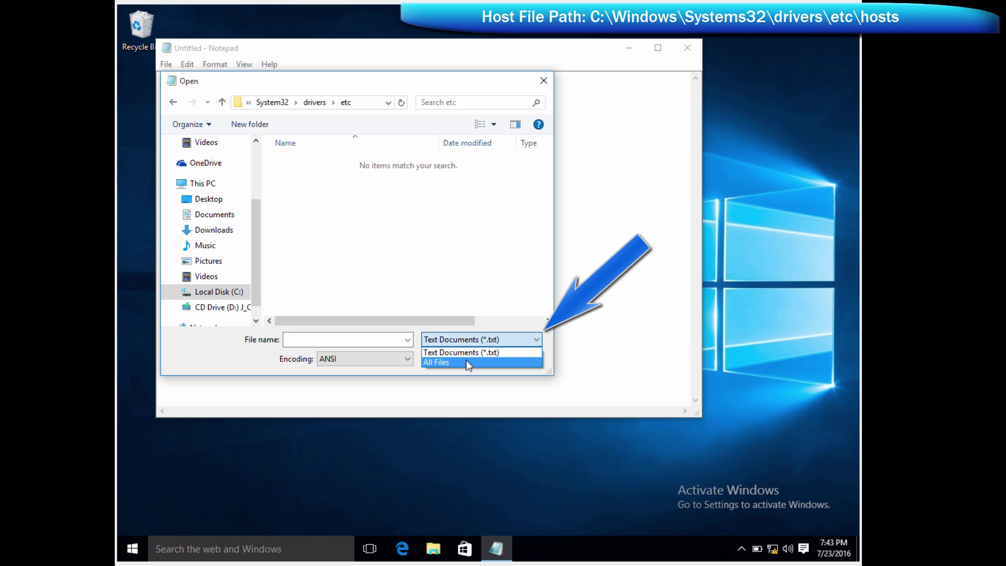
click(466, 359)
double_click(297, 161)
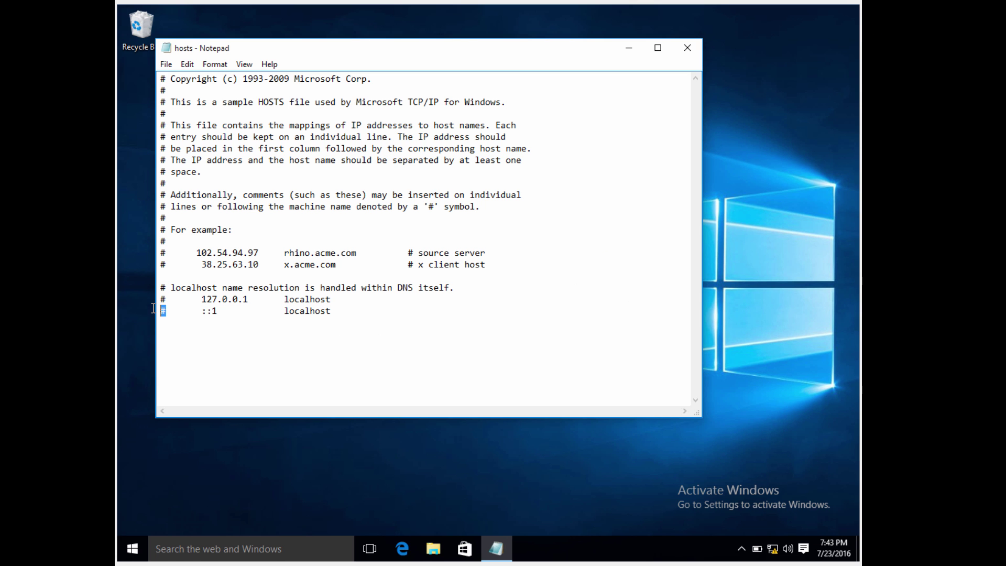
drag(169, 298, 158, 298)
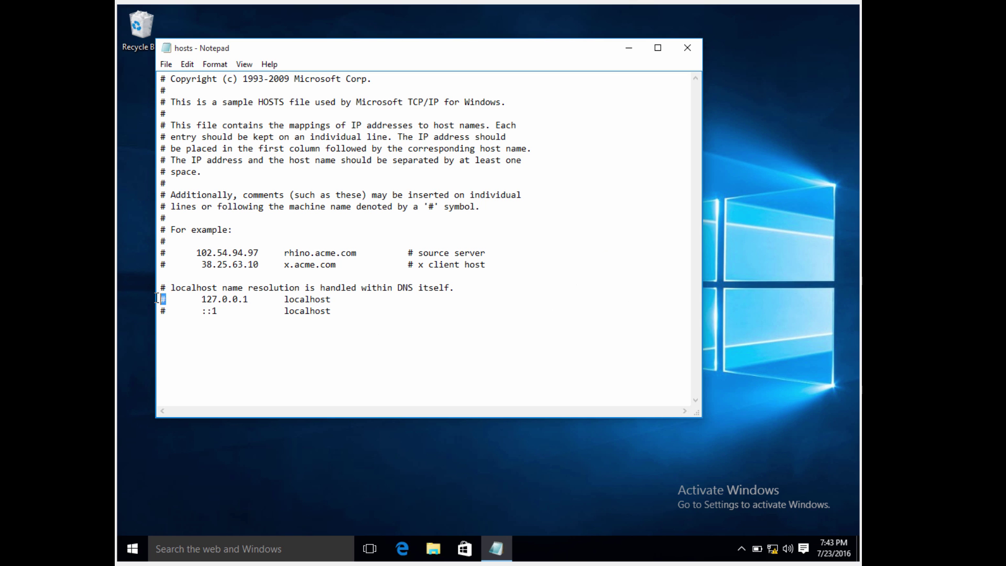
click(193, 321)
text(0.0.0.0         www.facebook.com)
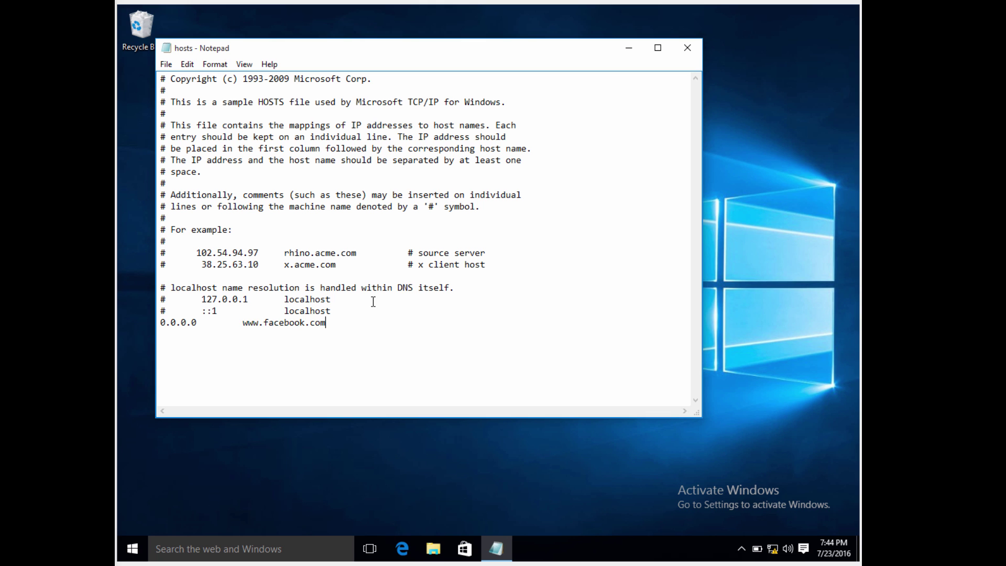
double_click(297, 322)
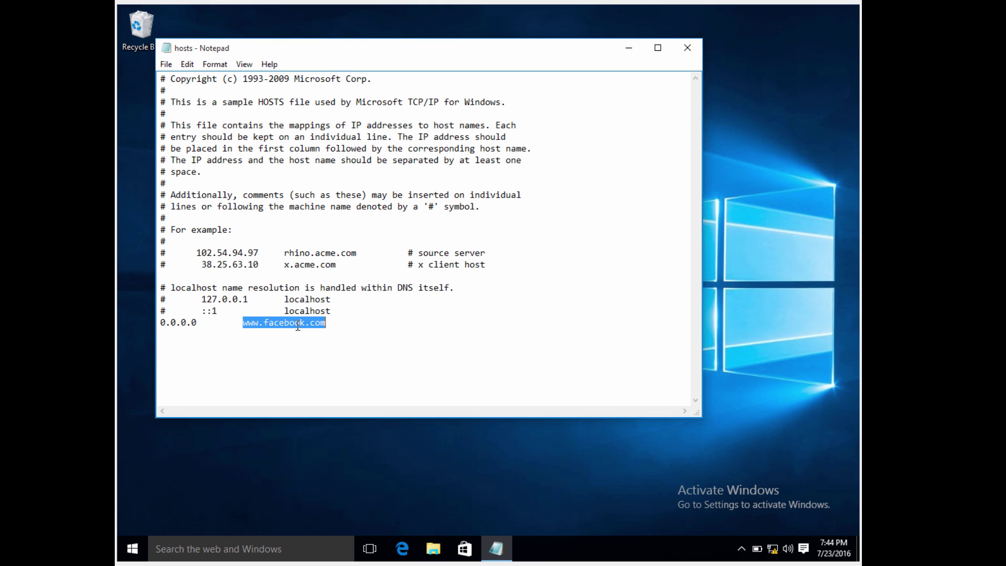
double_click(178, 323)
click(181, 322)
click(235, 337)
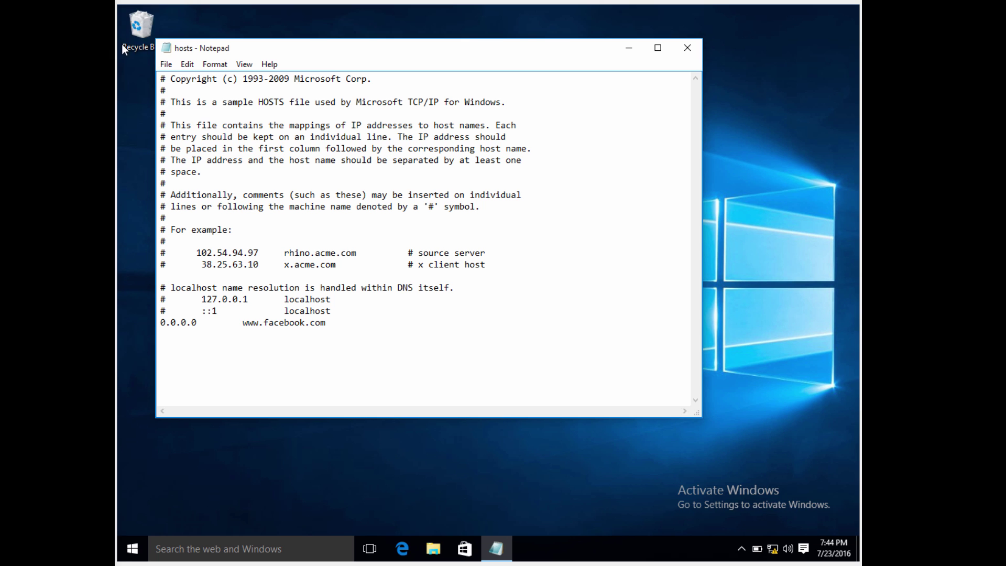
click(163, 65)
click(188, 107)
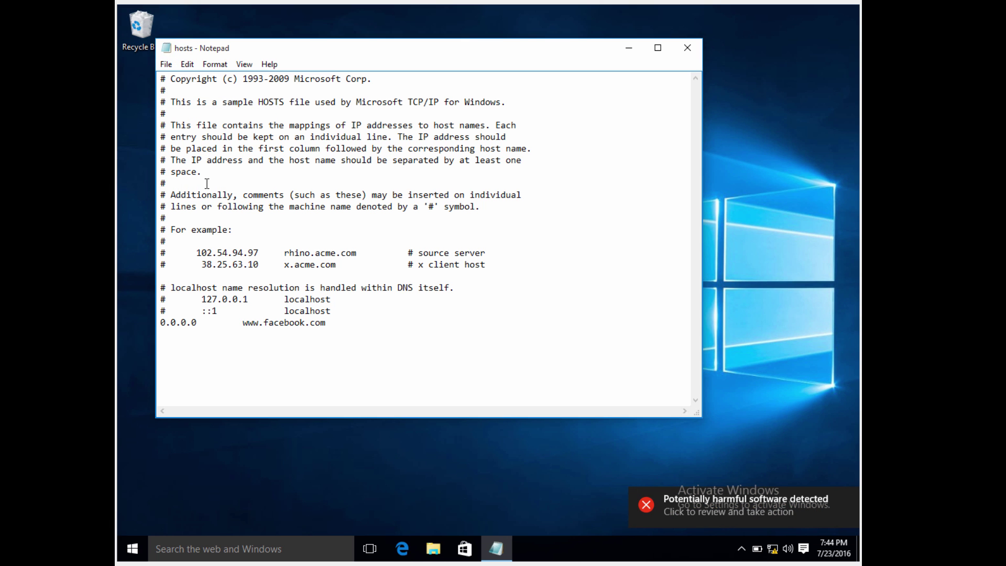
In Edge, dismiss the harmful-software notice and try loading facebook.com, which can't be reached
click(403, 549)
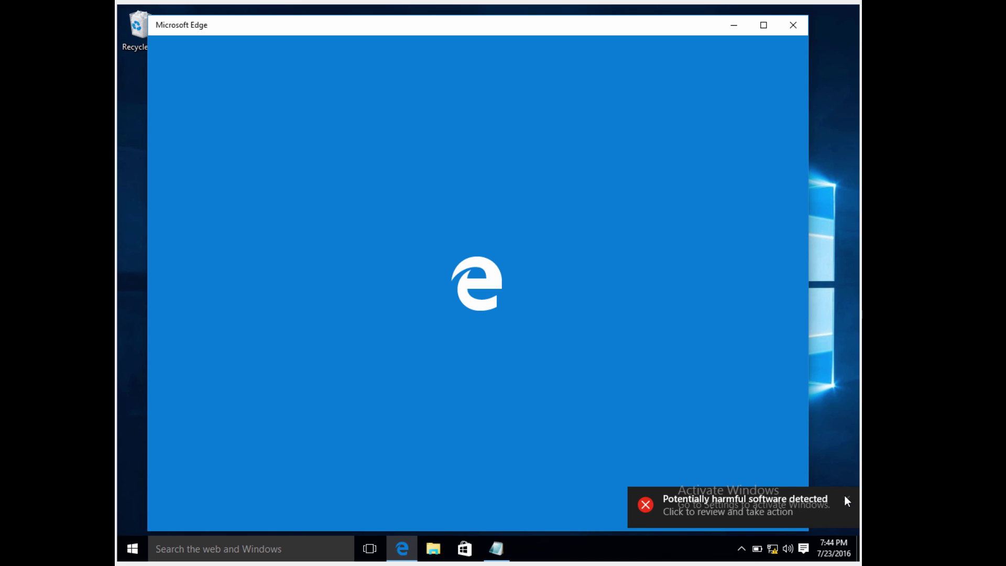
click(845, 496)
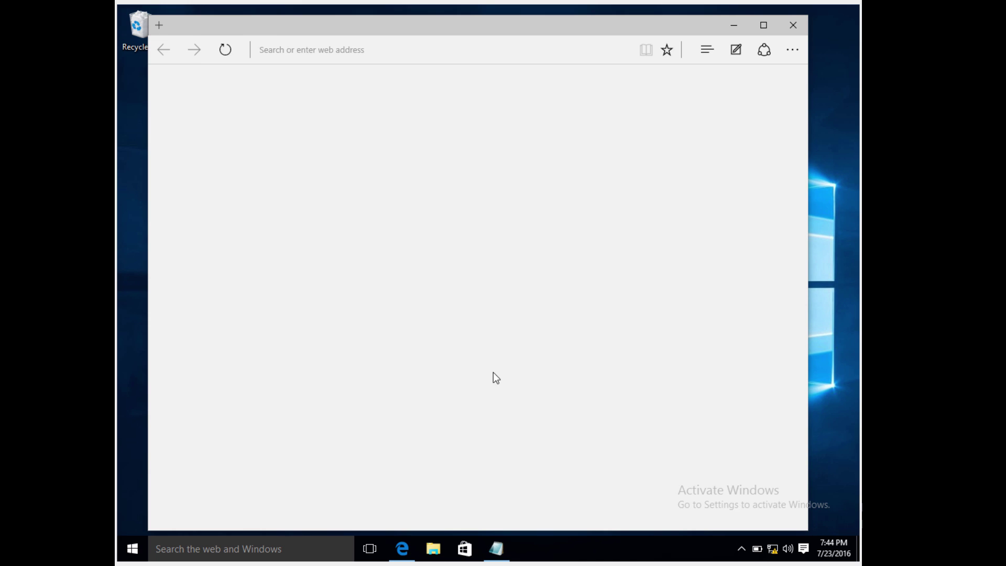
click(357, 49)
text(f)
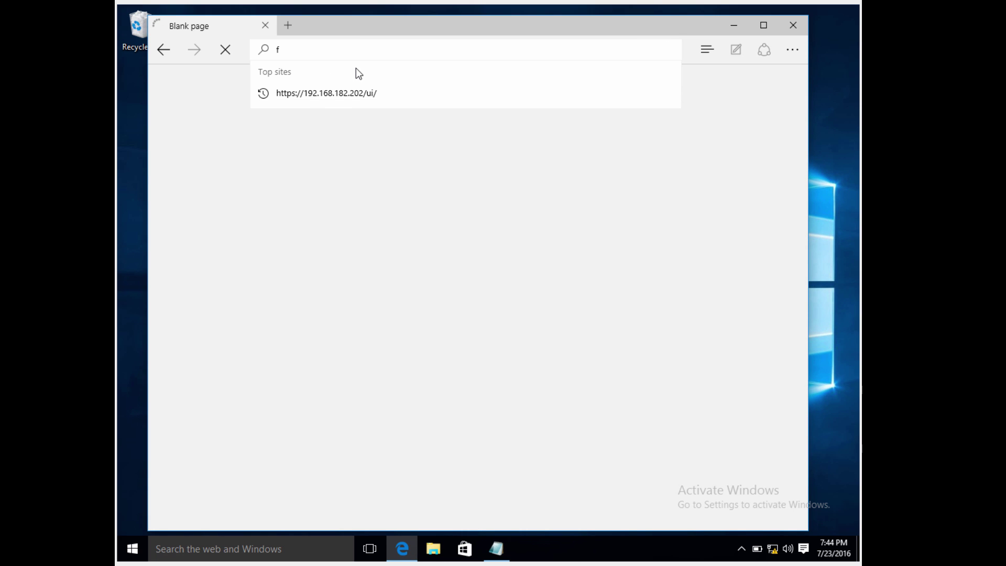
text(ace)
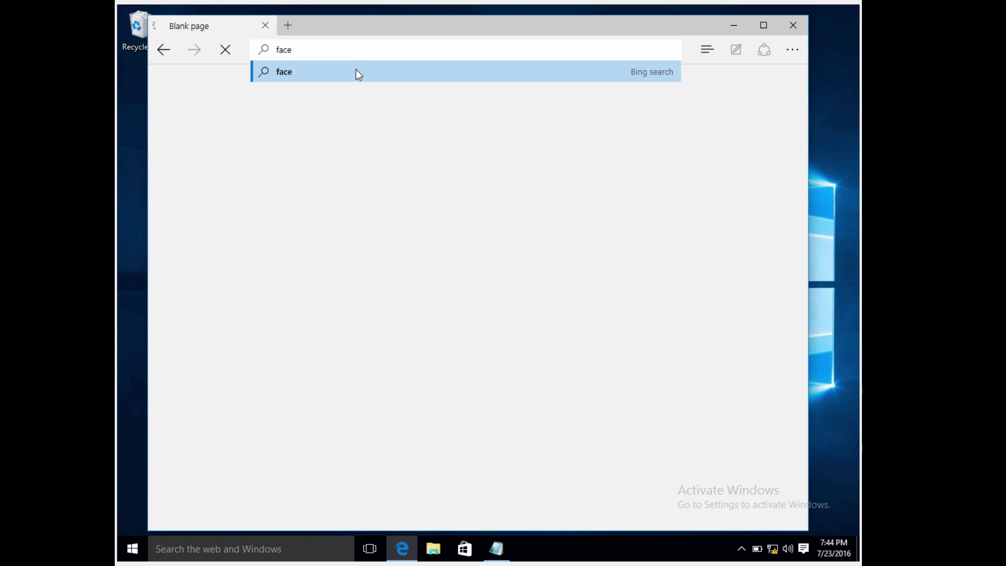
text(book.com)
key(Return)
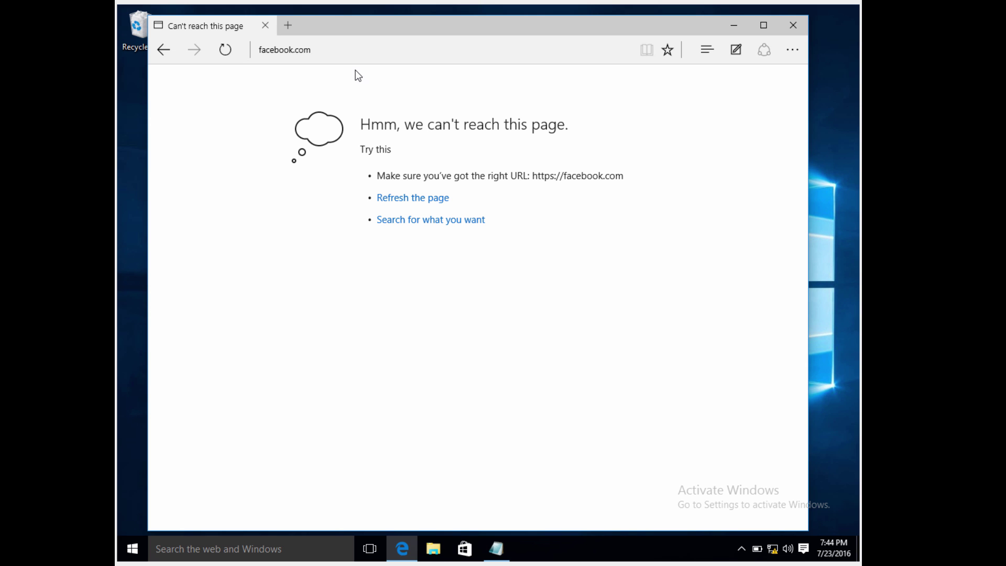
Search 'facebook' from the address bar to get Bing results
click(373, 51)
click(374, 52)
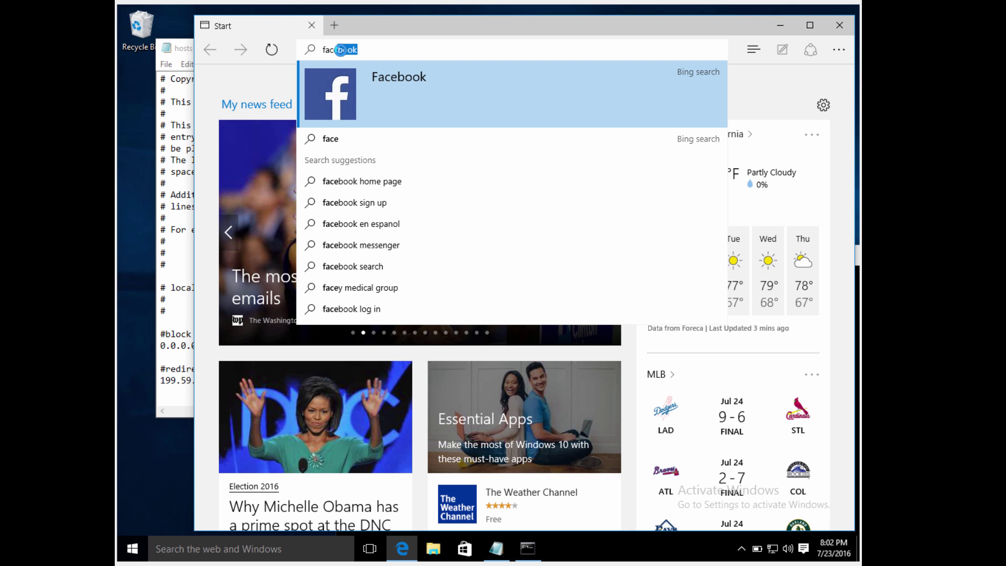
key(Return)
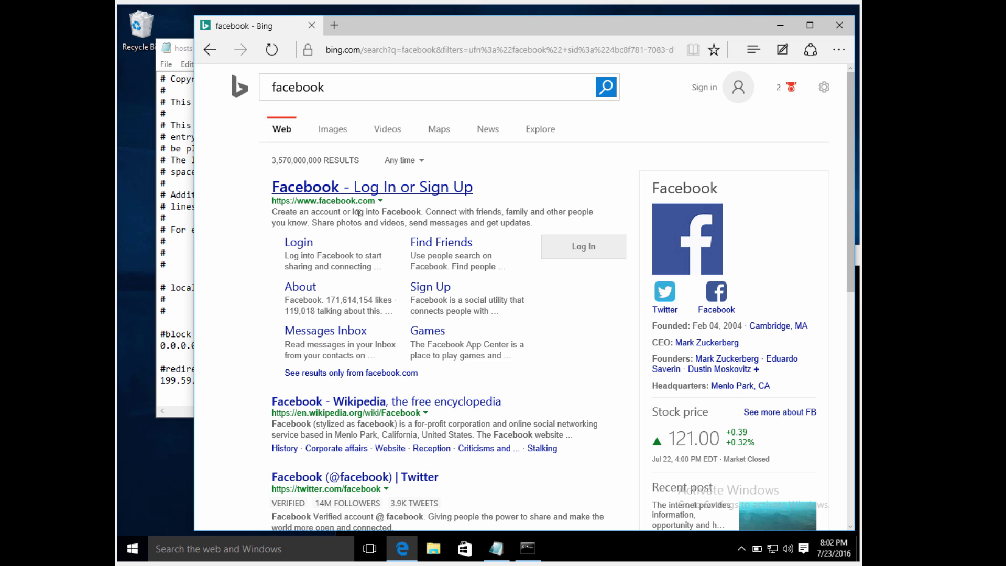
click(355, 188)
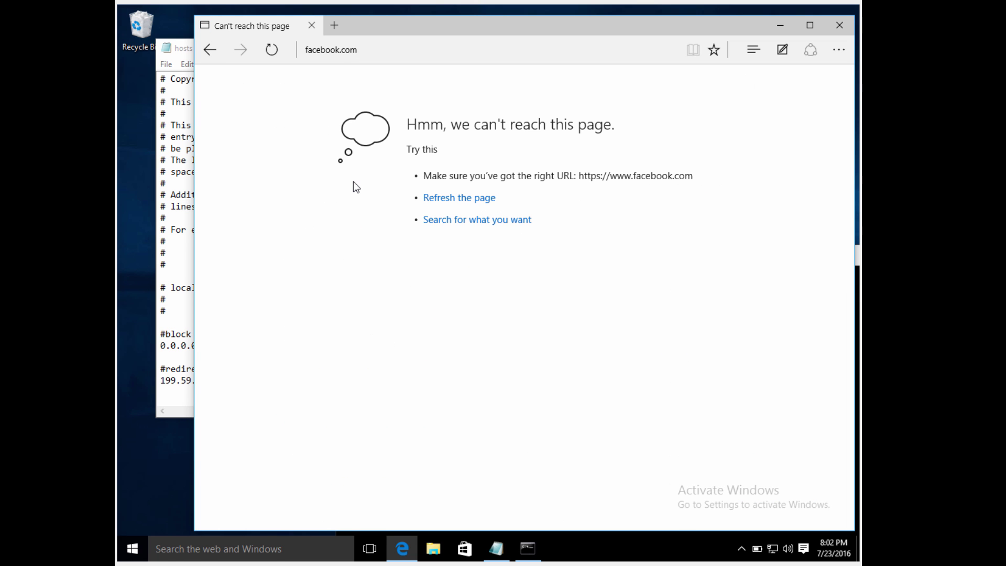
click(365, 46)
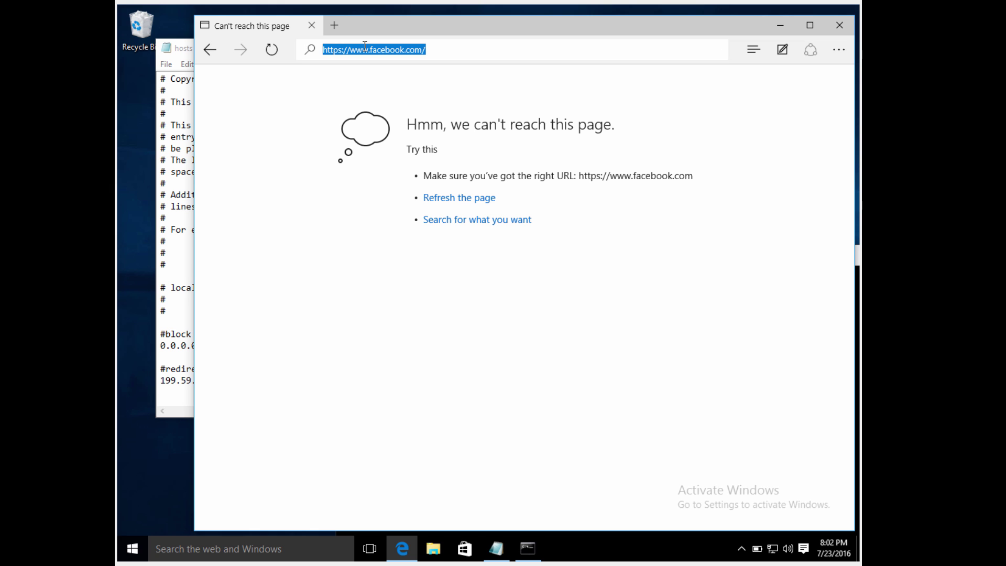
text(t)
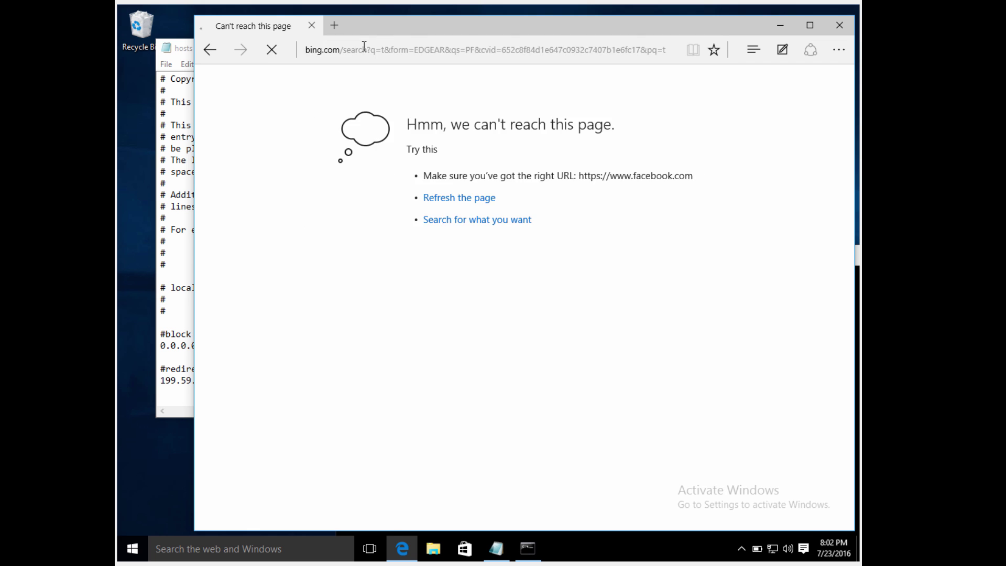
click(356, 187)
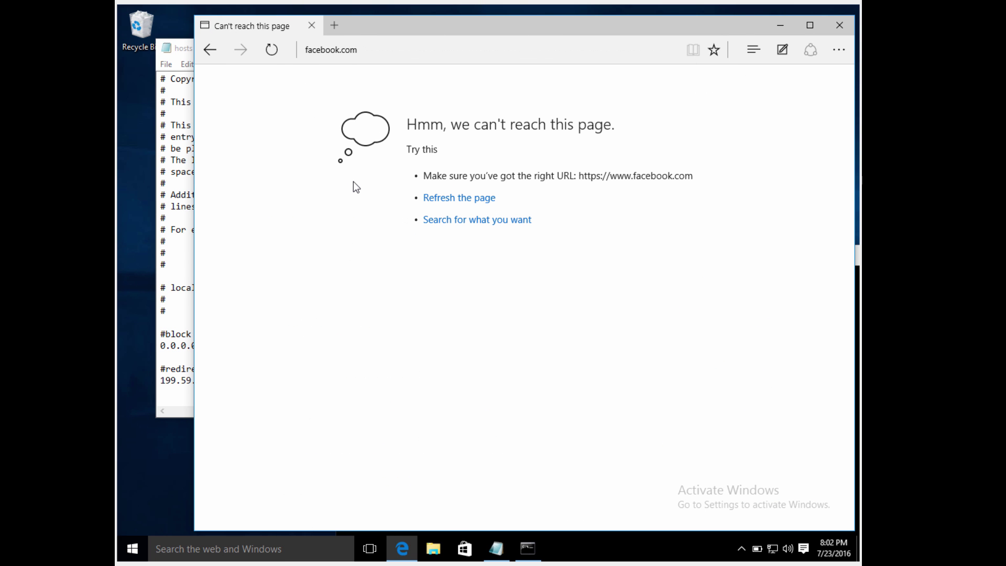
click(366, 49)
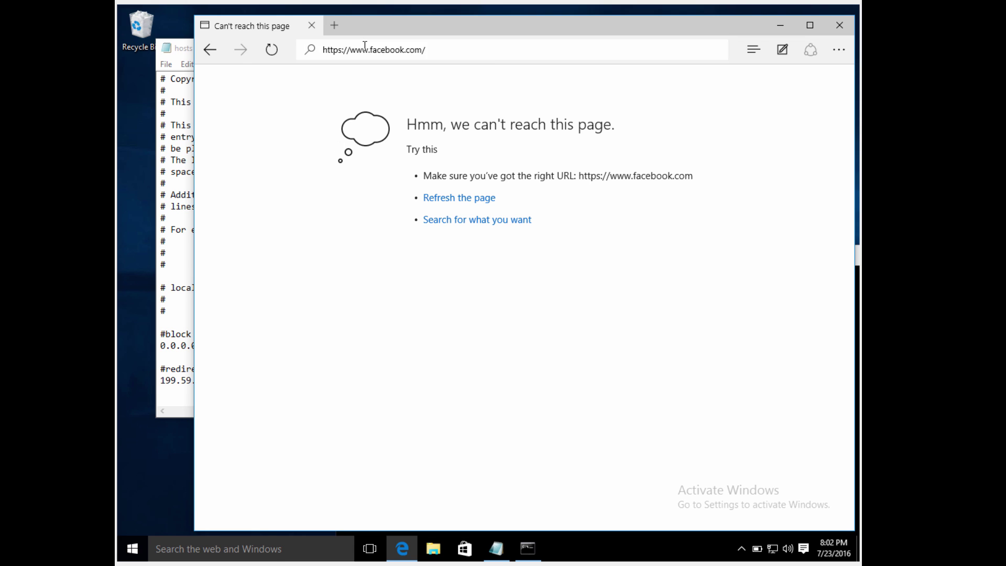